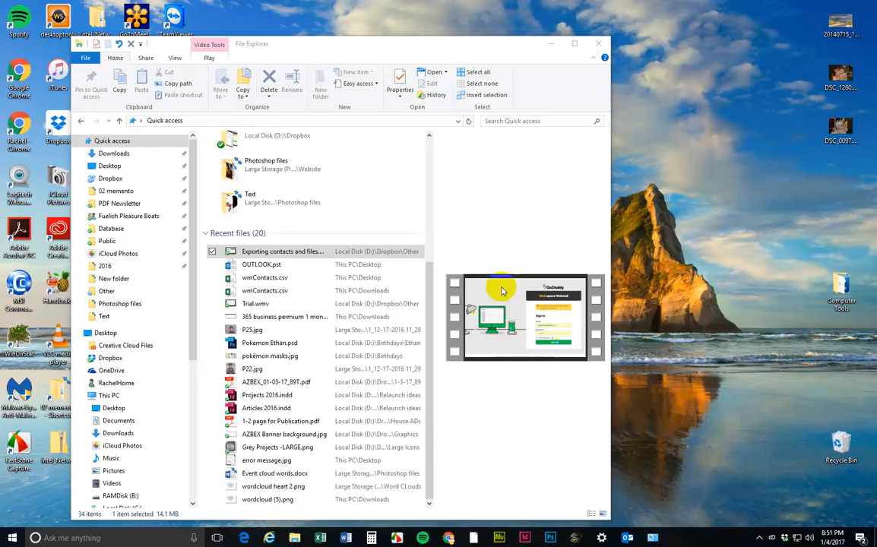
- Open the Control Panel and display all of its items as large icons
{"action": "left_click", "coordinate": [638, 539]}
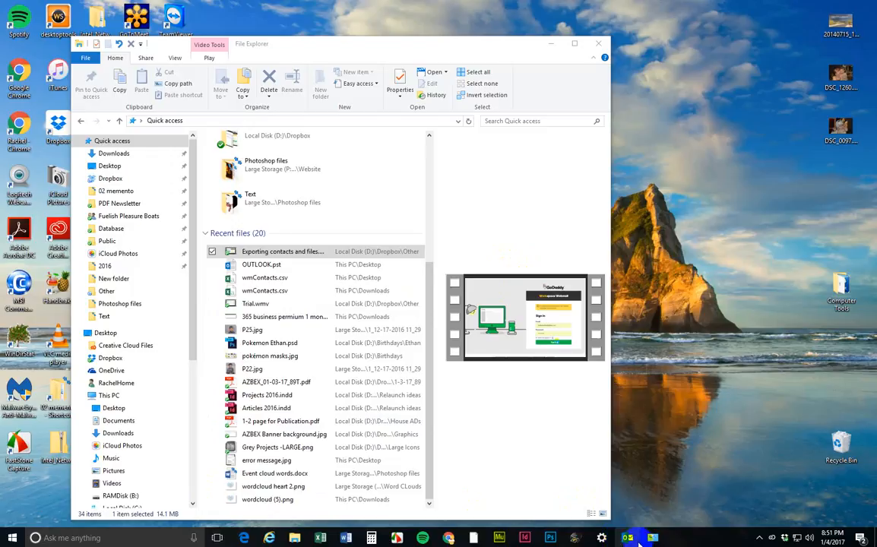
{"action": "left_click", "coordinate": [653, 537]}
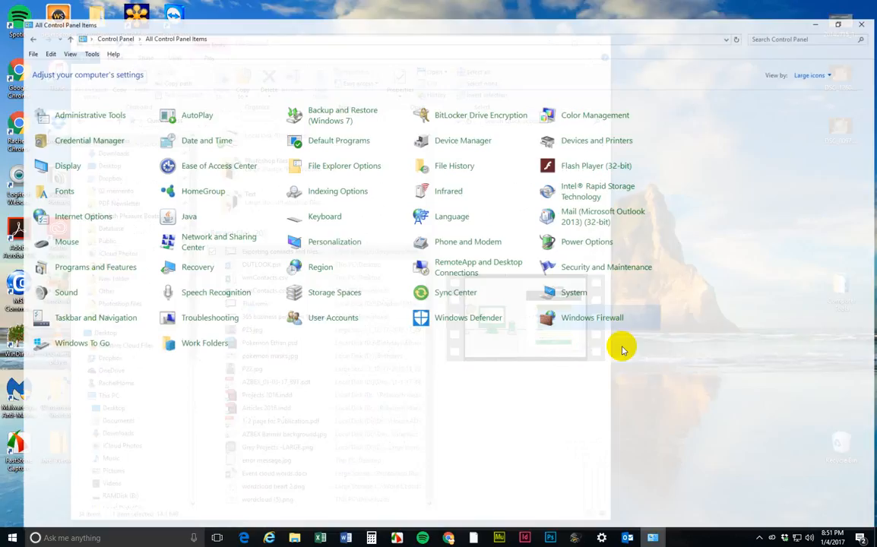
{"action": "left_click", "coordinate": [810, 57]}
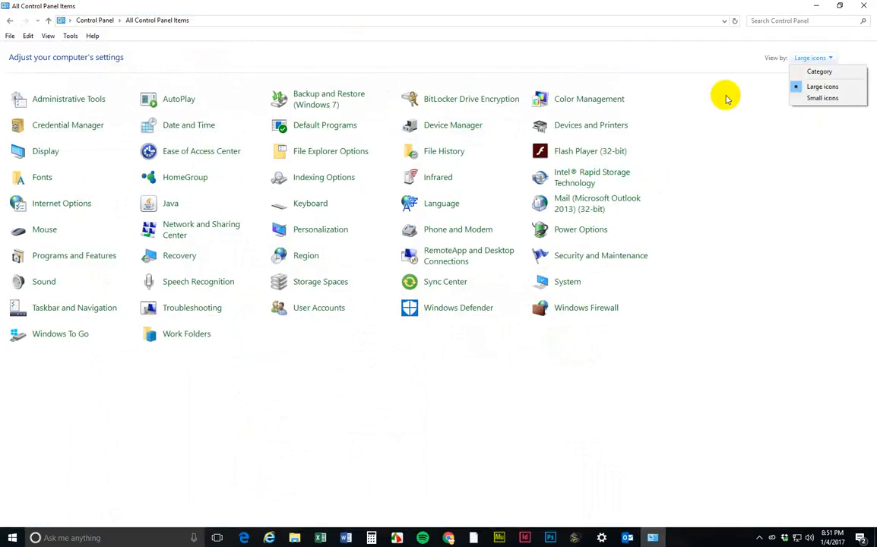
{"action": "left_click", "coordinate": [819, 71]}
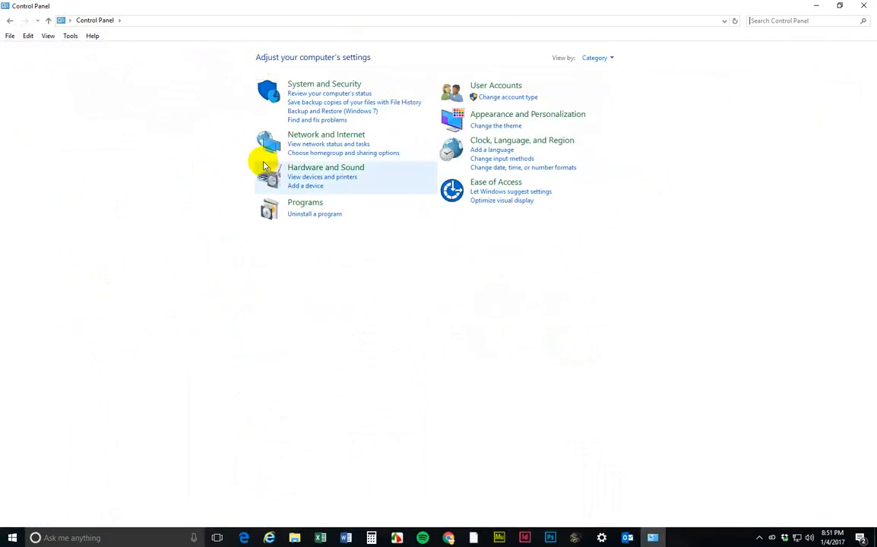
{"action": "left_click", "coordinate": [594, 59]}
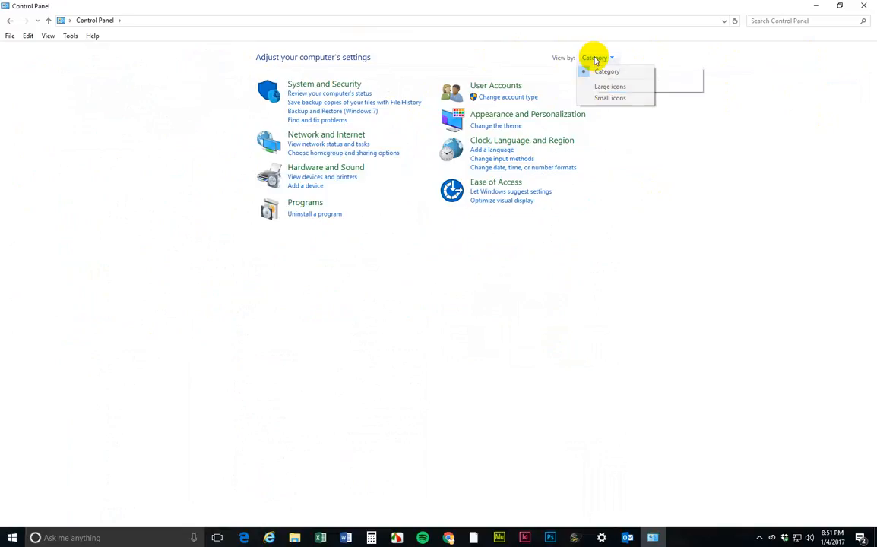
{"action": "left_click", "coordinate": [608, 86]}
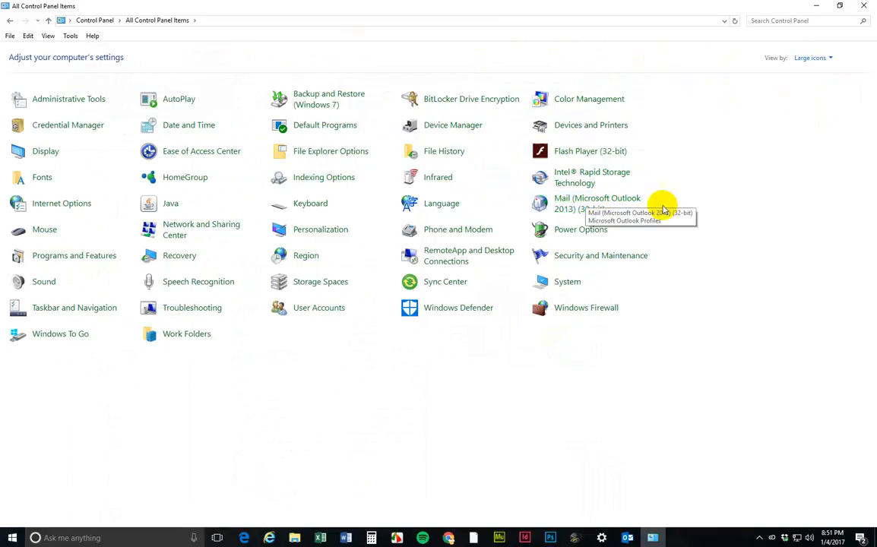
- Open the Mail (Microsoft Outlook 2013) settings, show the mail profiles and select the Office 365 profile
{"action": "left_click", "coordinate": [581, 199]}
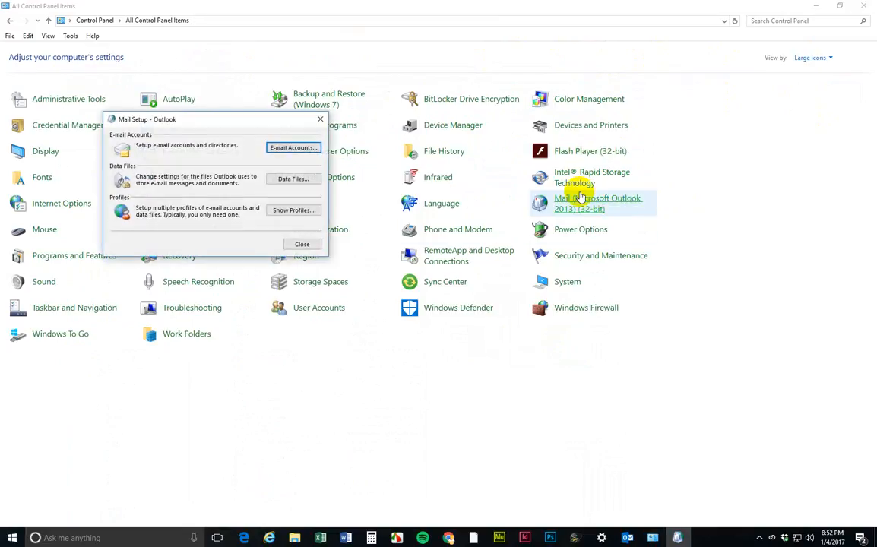
{"action": "left_click", "coordinate": [286, 213]}
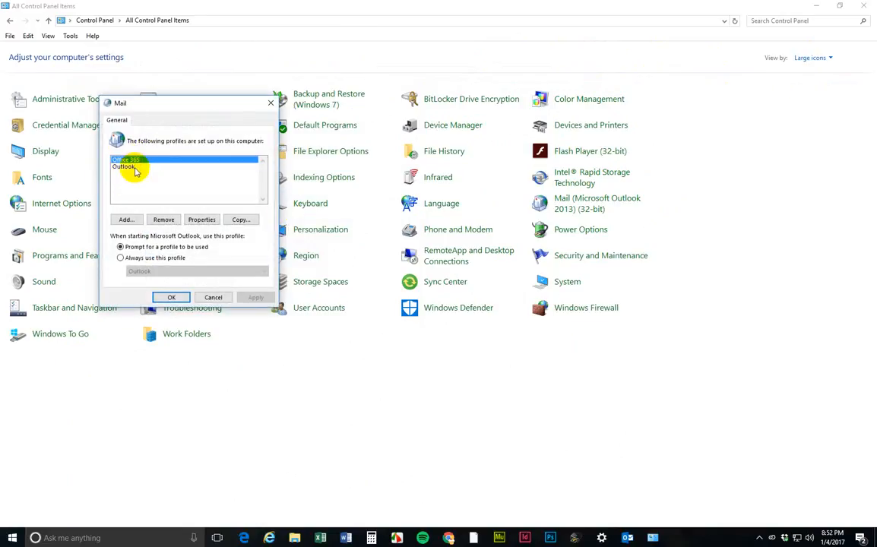
{"action": "left_click", "coordinate": [126, 167]}
{"action": "left_click", "coordinate": [152, 159]}
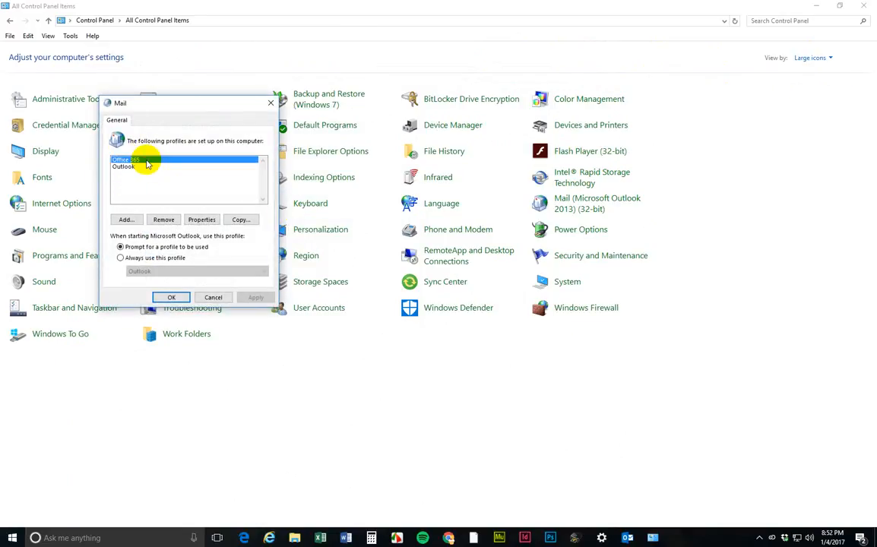
{"action": "left_click", "coordinate": [126, 220]}
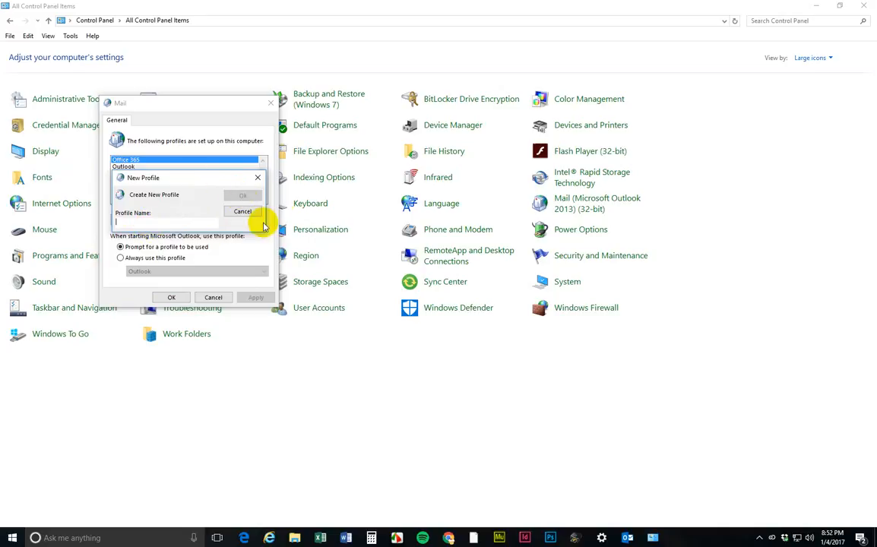
{"action": "left_click", "coordinate": [242, 199]}
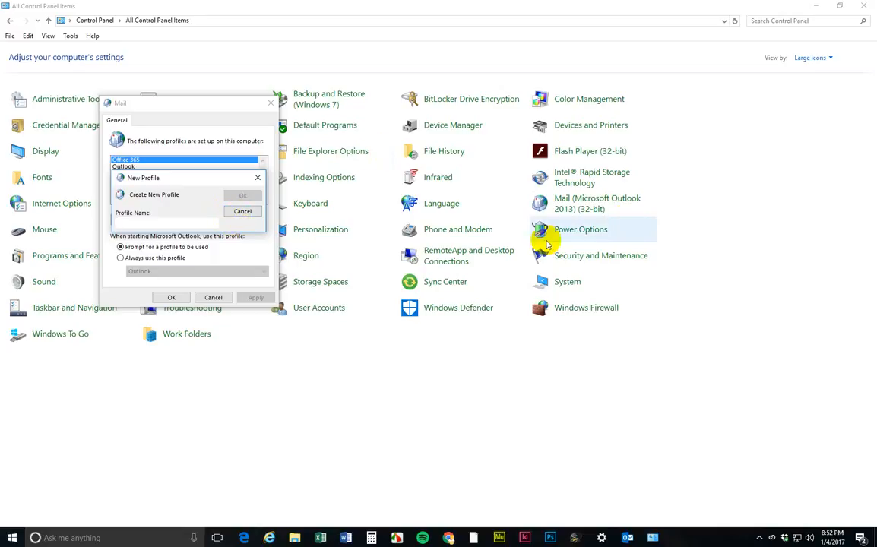
{"action": "left_click", "coordinate": [244, 212]}
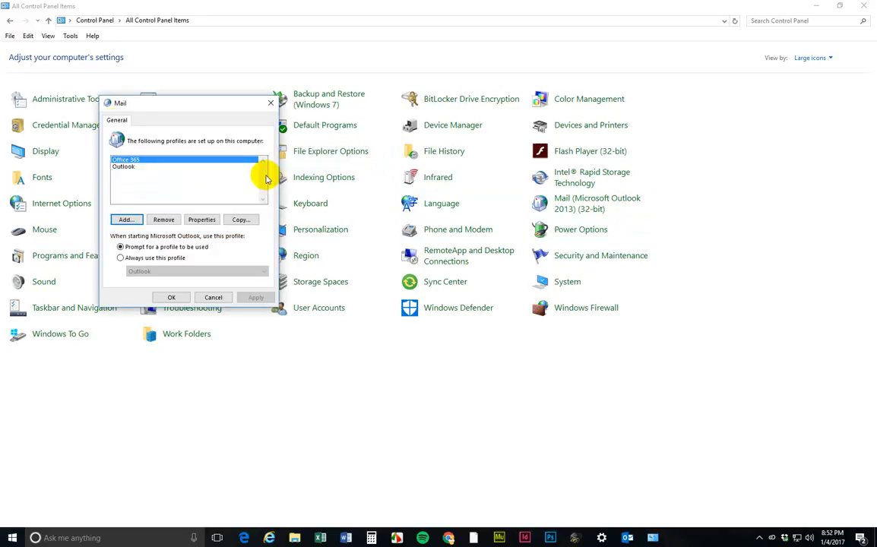
- Set the mail profiles to prompt for a profile to be used when Outlook starts, and confirm
{"action": "left_click", "coordinate": [134, 161]}
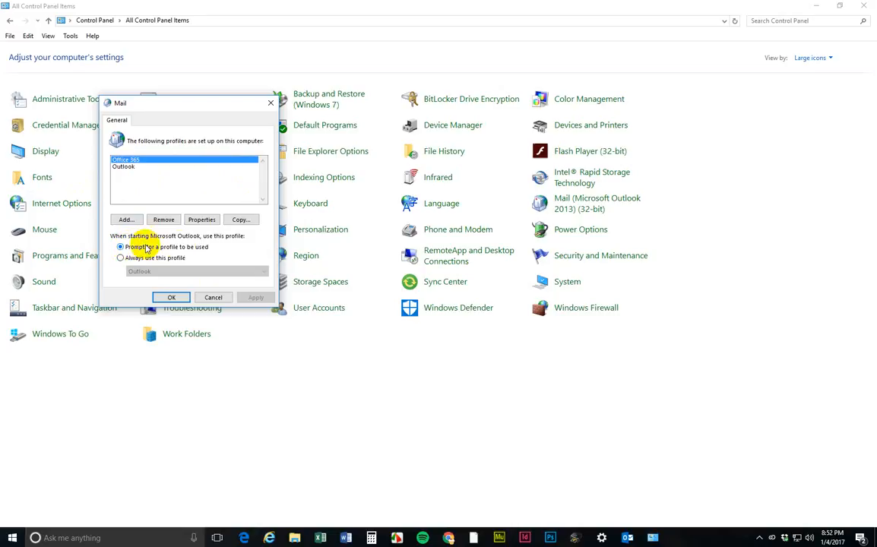
{"action": "left_click", "coordinate": [167, 296]}
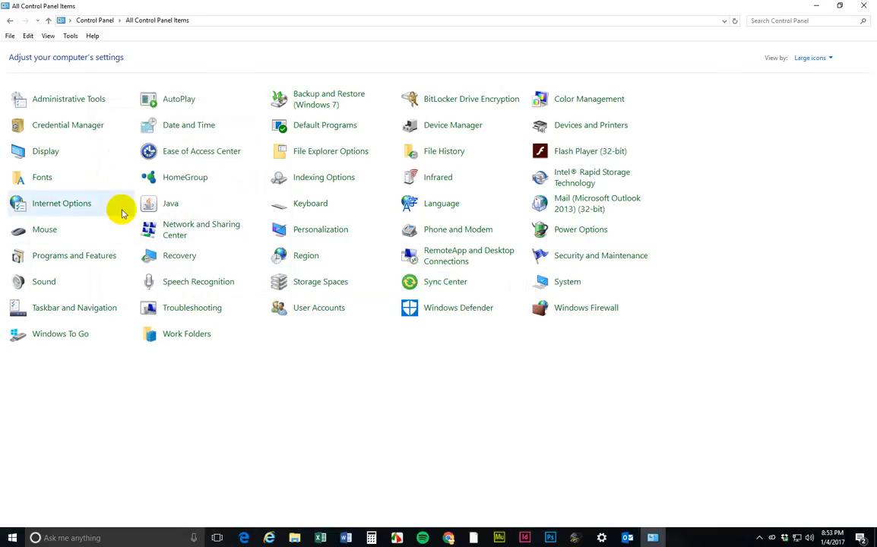
{"action": "left_click", "coordinate": [568, 199]}
{"action": "left_click", "coordinate": [304, 225]}
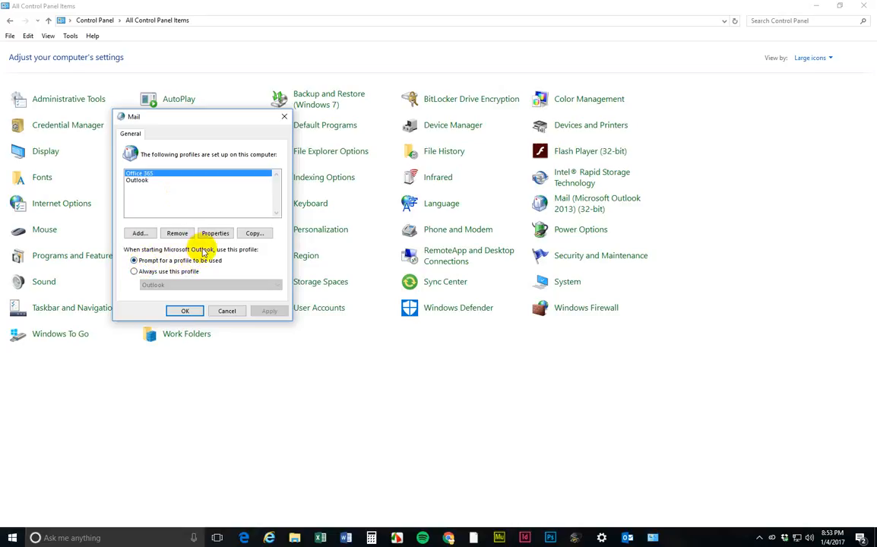
{"action": "left_click", "coordinate": [136, 261]}
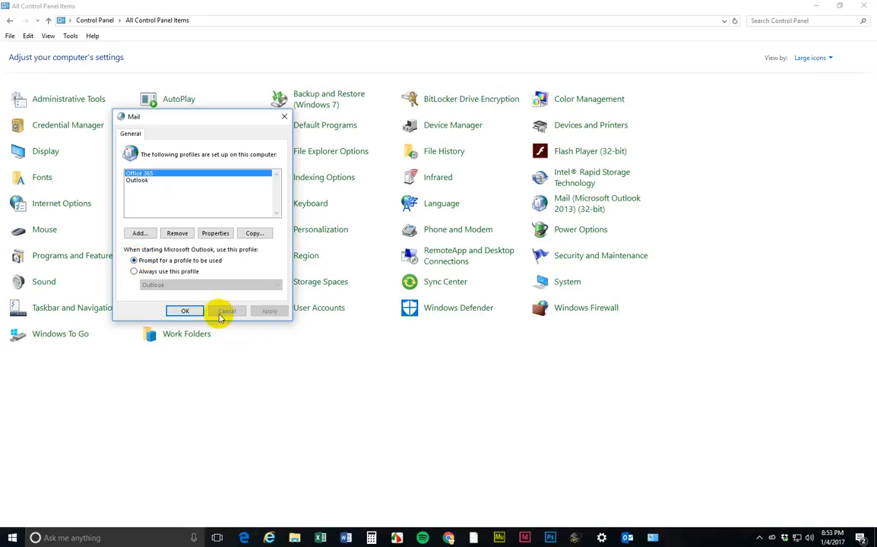
{"action": "left_click", "coordinate": [186, 311]}
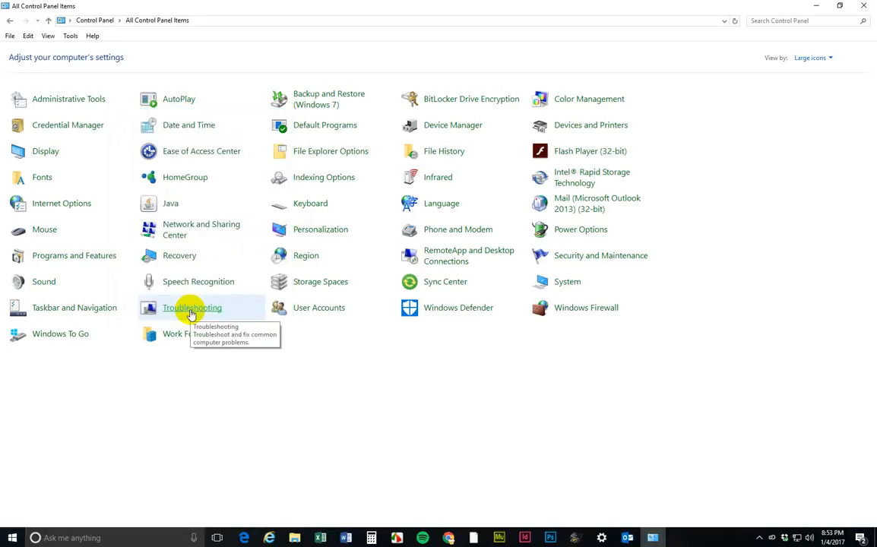
- Close the Control Panel and the running Outlook window
{"action": "left_click", "coordinate": [871, 5]}
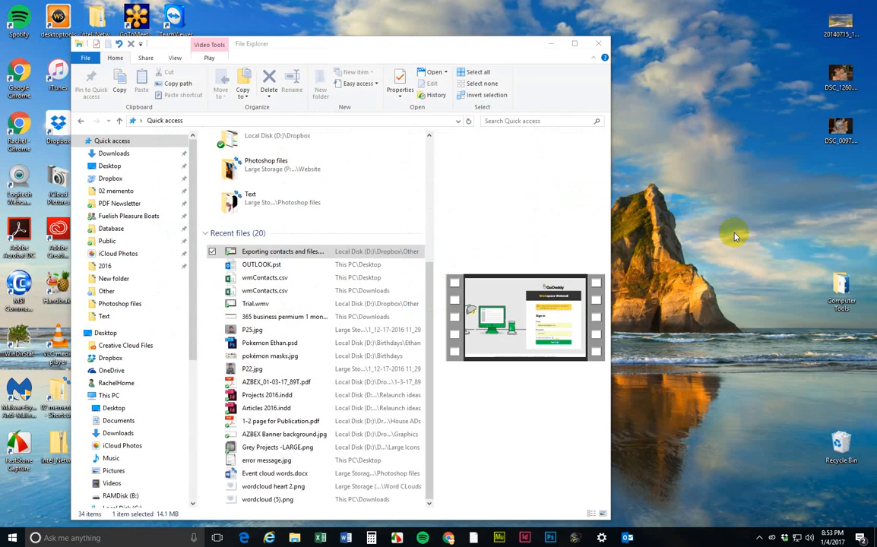
{"action": "left_click", "coordinate": [627, 538]}
{"action": "left_click", "coordinate": [871, 5]}
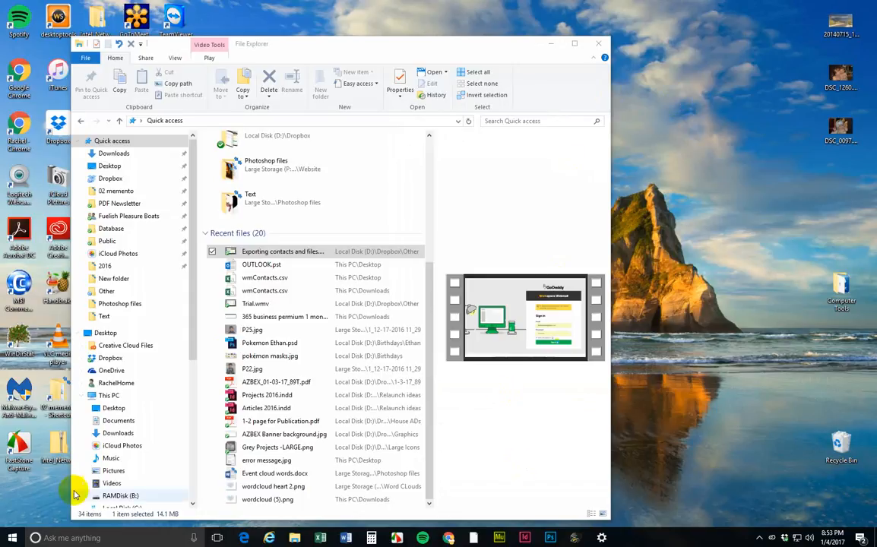
- Search Windows for "out", launch Outlook 2013 and pin it to the taskbar
{"action": "left_click", "coordinate": [68, 537]}
{"action": "type", "text": "out"}
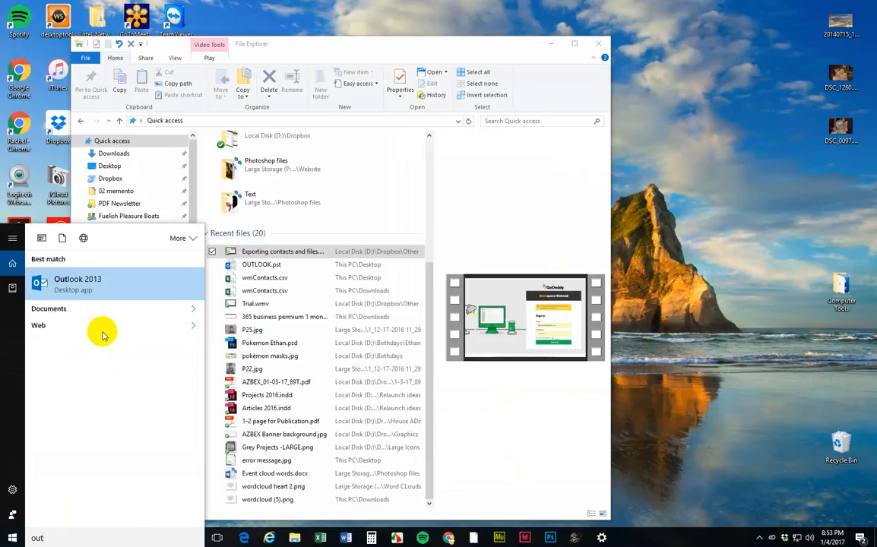
{"action": "left_click", "coordinate": [89, 282]}
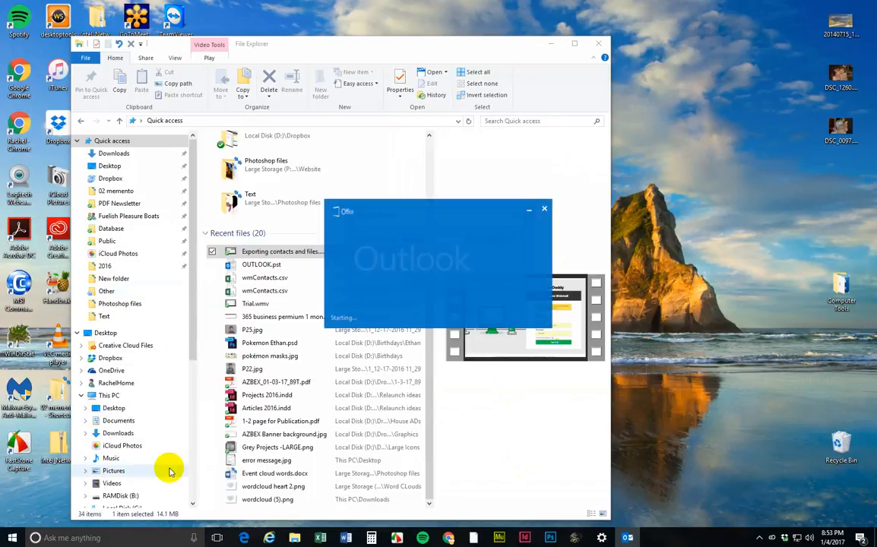
{"action": "right_click", "coordinate": [628, 539]}
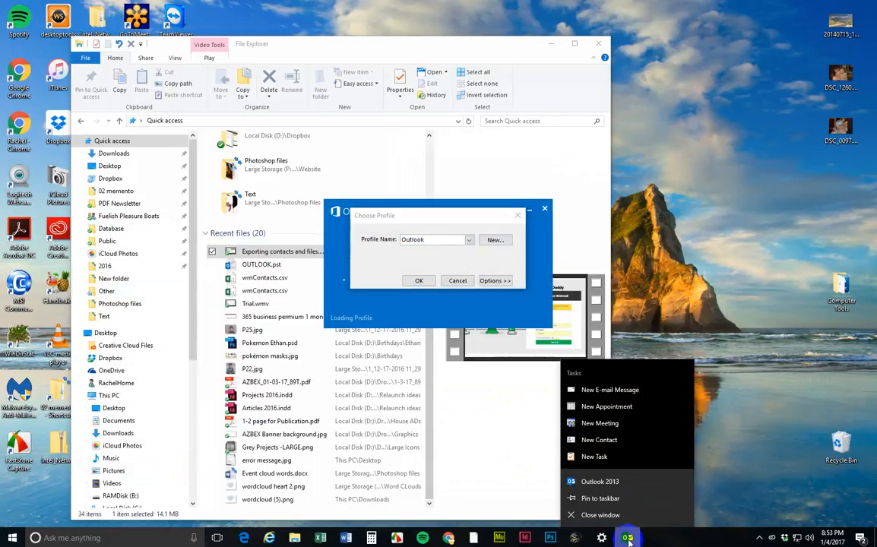
{"action": "left_click", "coordinate": [600, 498]}
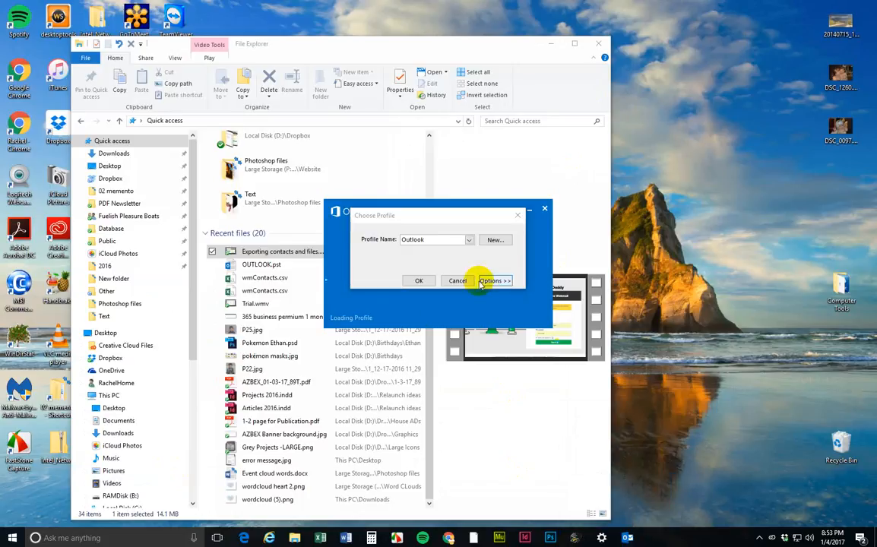
- Choose the Office 365 profile for this Outlook session and load it
{"action": "left_click_drag", "start_coordinate": [439, 219], "coordinate": [421, 231]}
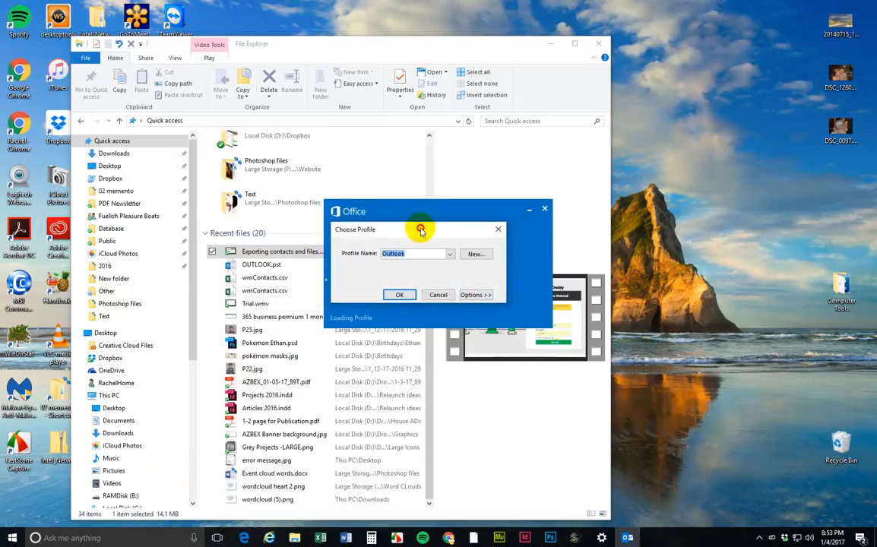
{"action": "left_click", "coordinate": [451, 254]}
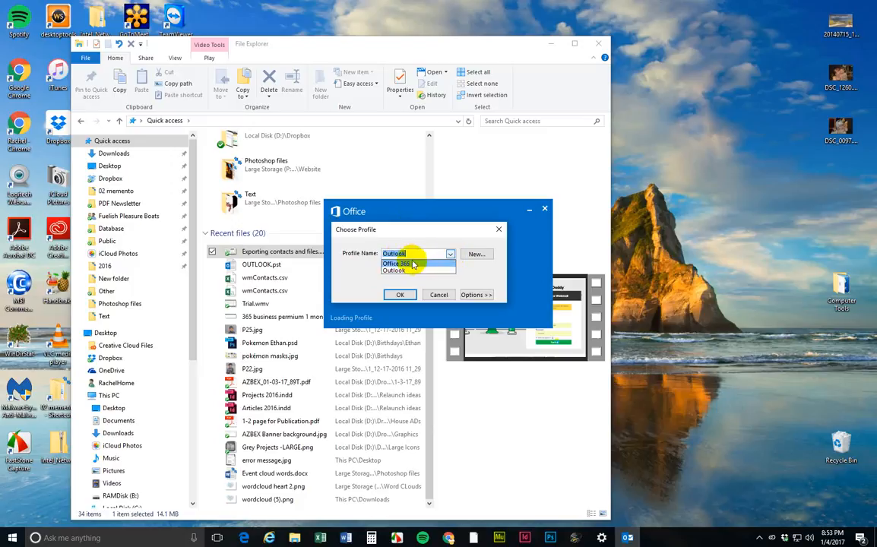
{"action": "left_click", "coordinate": [412, 265]}
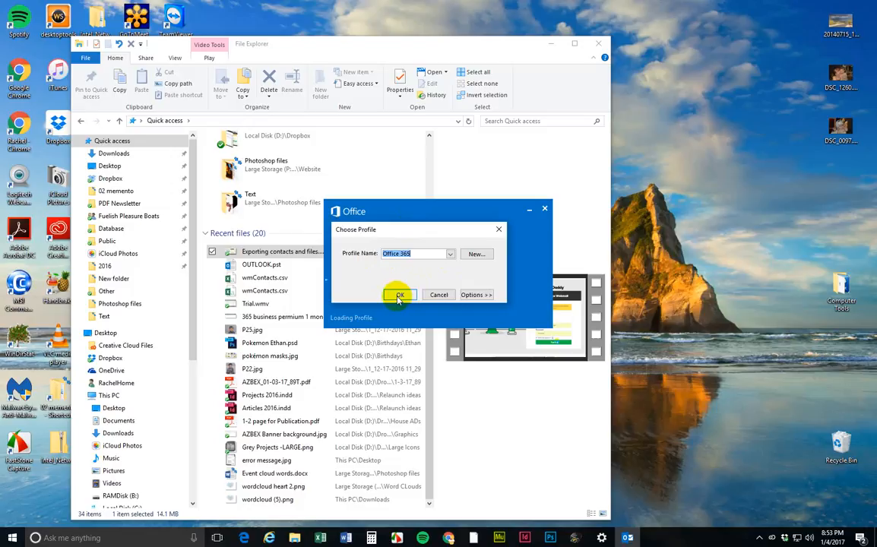
{"action": "left_click", "coordinate": [398, 296]}
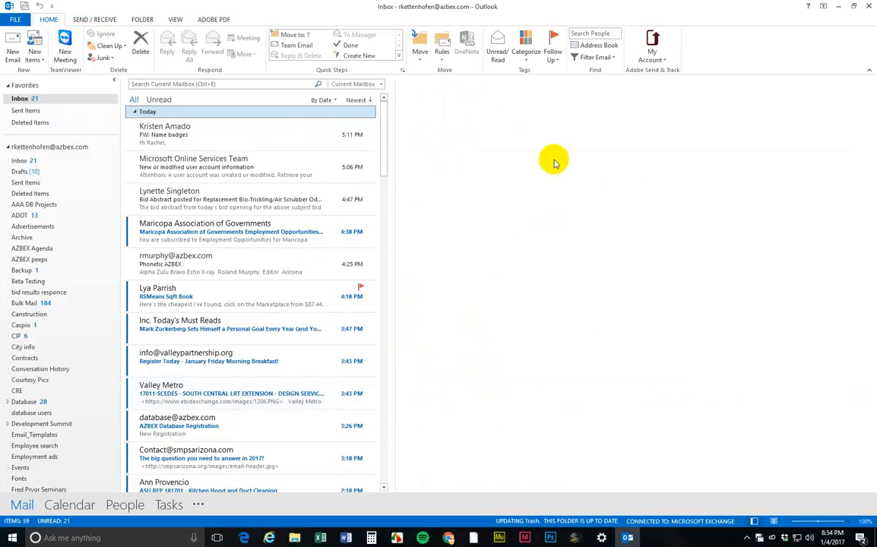
- Start the Import and Export Wizard to import from another program or file, using the Outlook Data File (.pst) type
{"action": "left_click", "coordinate": [15, 20]}
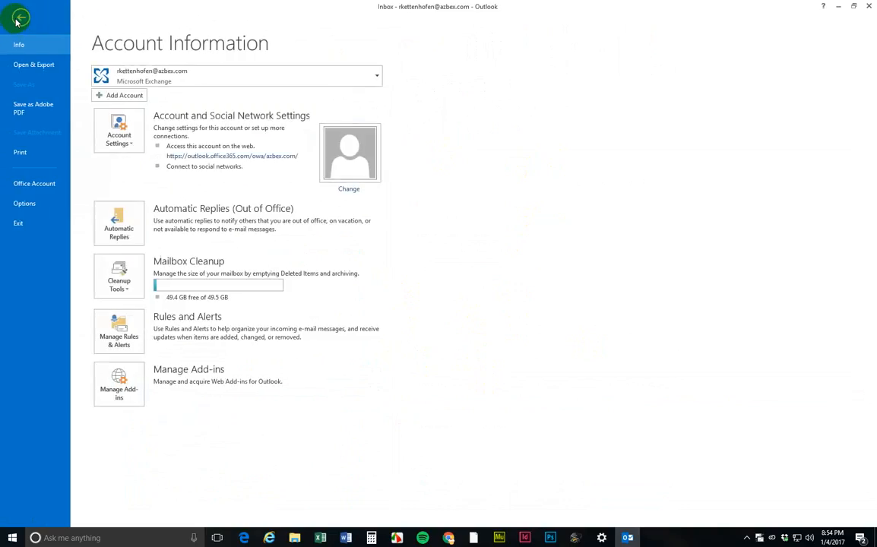
{"action": "left_click", "coordinate": [33, 65]}
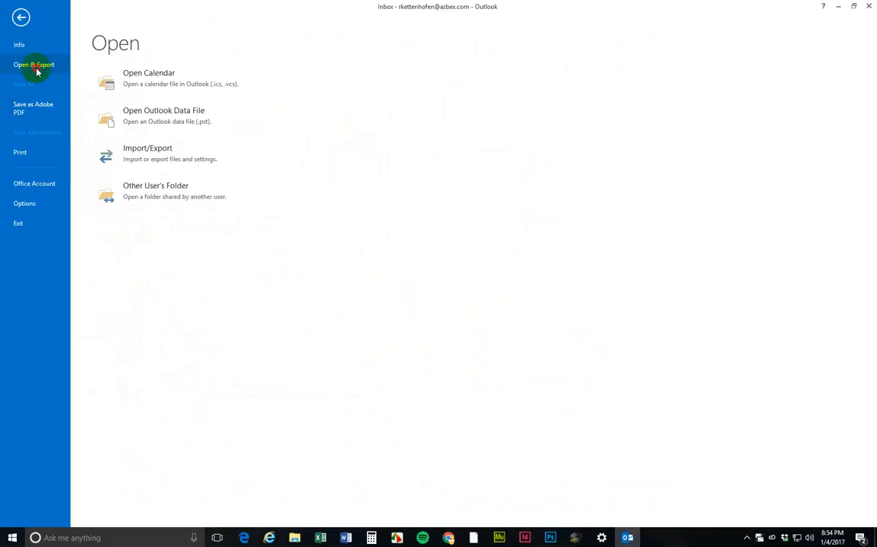
{"action": "left_click", "coordinate": [157, 166]}
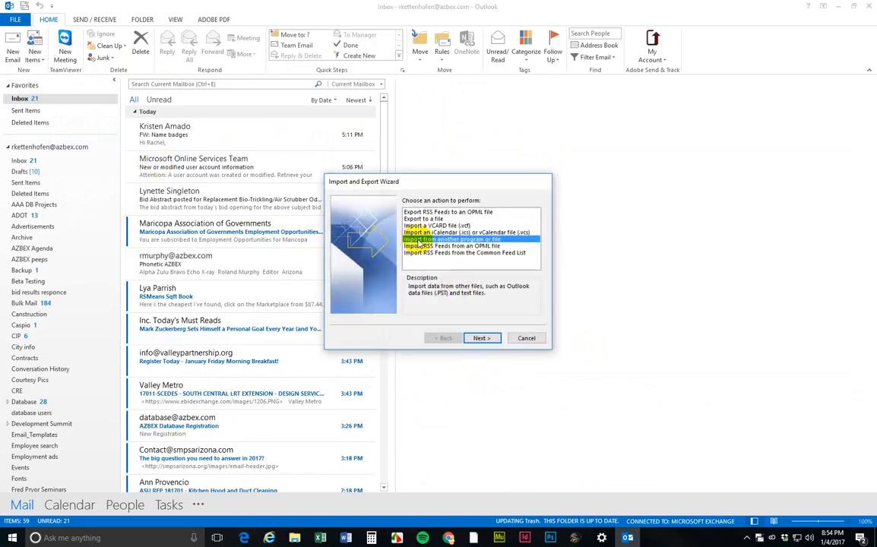
{"action": "left_click", "coordinate": [482, 338]}
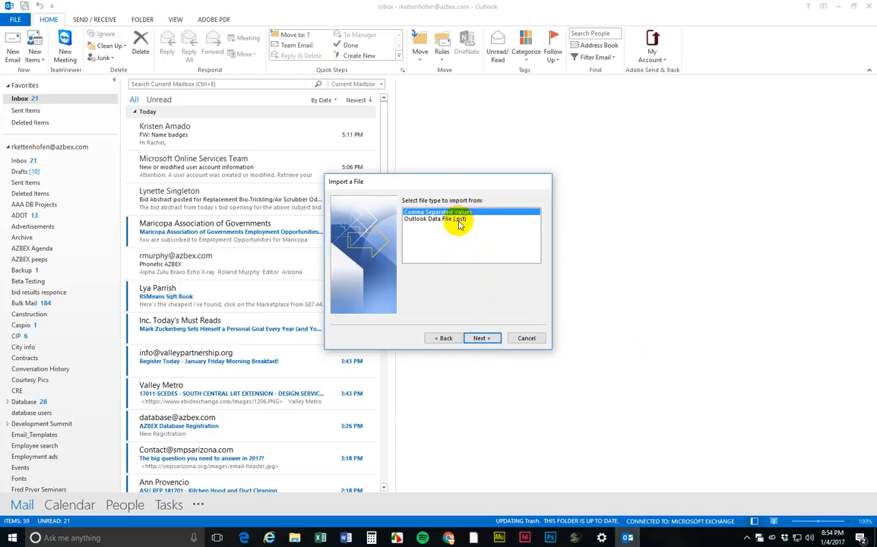
{"action": "left_click", "coordinate": [431, 219]}
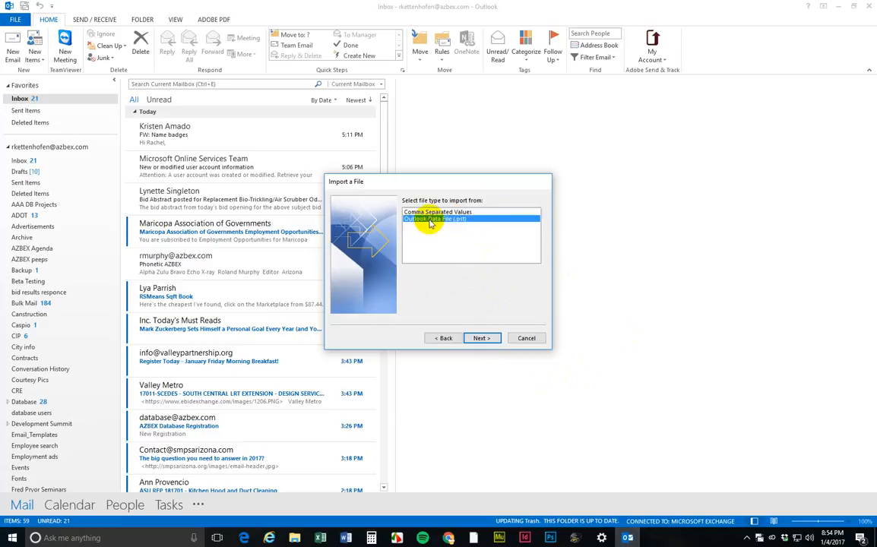
{"action": "left_click", "coordinate": [482, 337]}
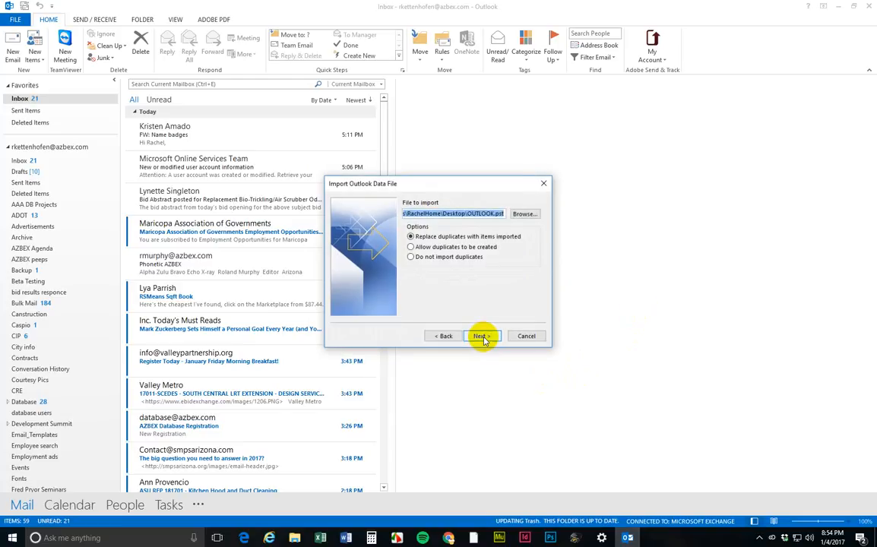
- Import OUTLOOK.pst from the Desktop, replacing duplicates and including subfolders, into the same folder in the Office 365 mailbox
{"action": "left_click", "coordinate": [523, 215]}
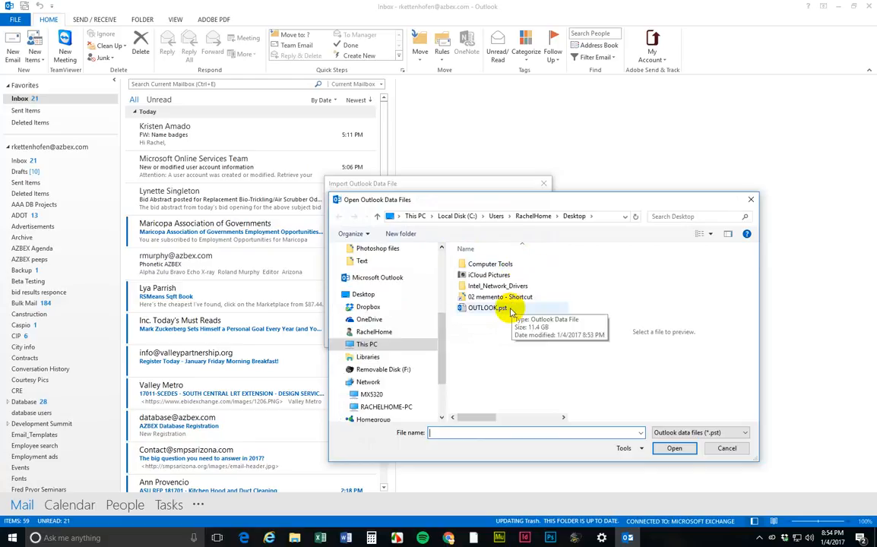
{"action": "left_click", "coordinate": [510, 310]}
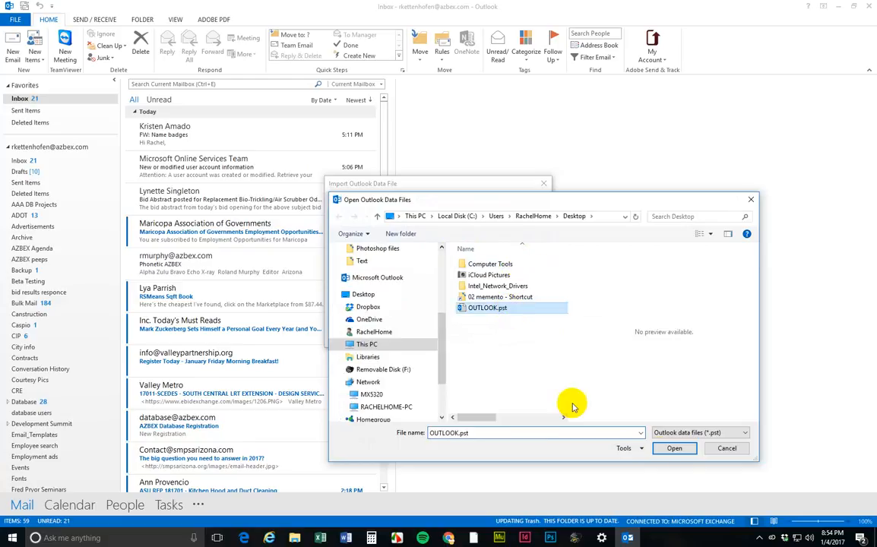
{"action": "left_click", "coordinate": [673, 448]}
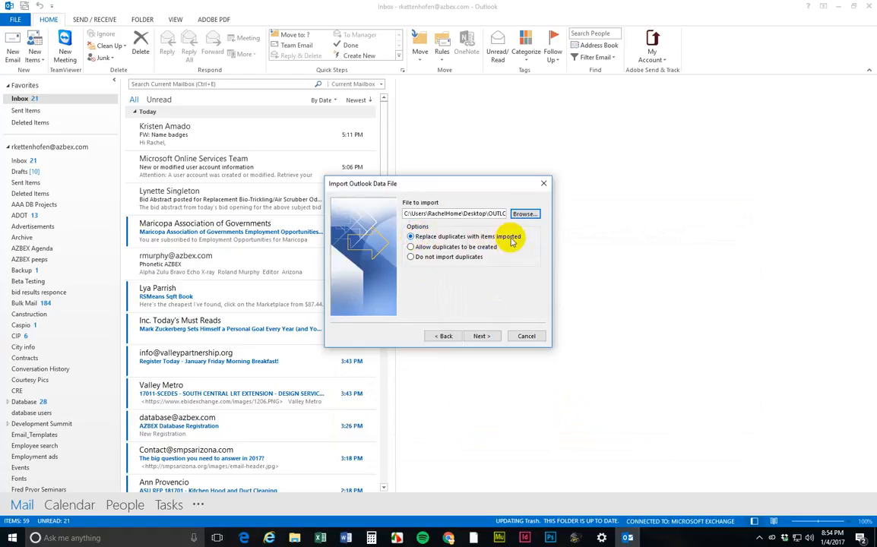
{"action": "left_click", "coordinate": [484, 338]}
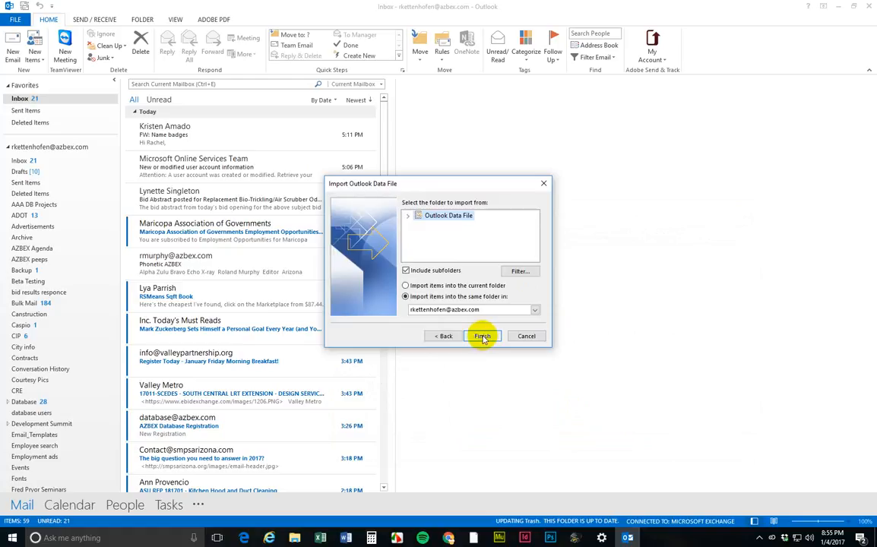
{"action": "left_click", "coordinate": [438, 312]}
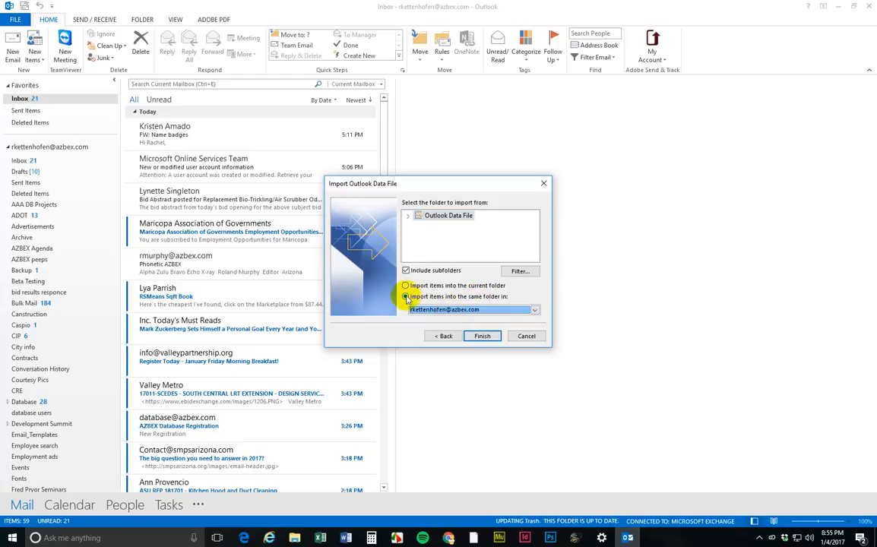
{"action": "left_click", "coordinate": [480, 336]}
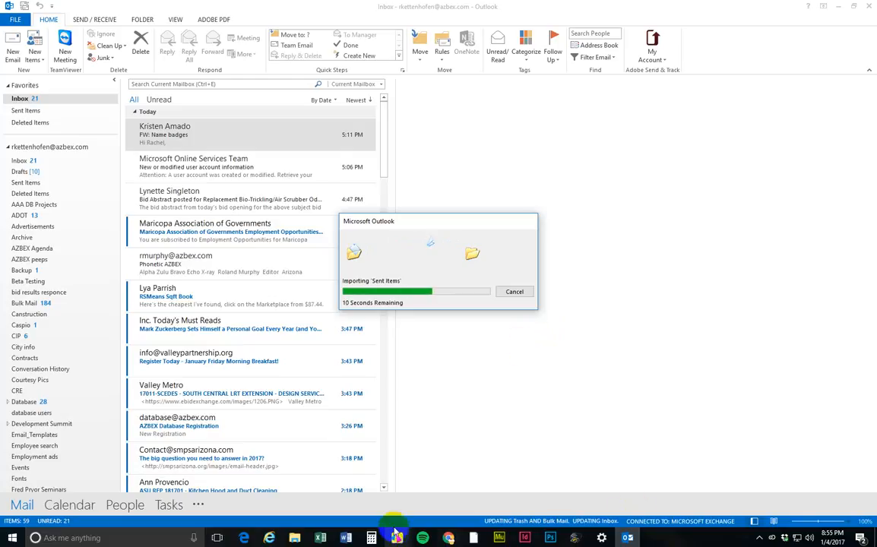
- Switch to Chrome, go to the open Office 365 Admin center and check which account is signed in
{"action": "mouse_move", "coordinate": [450, 538]}
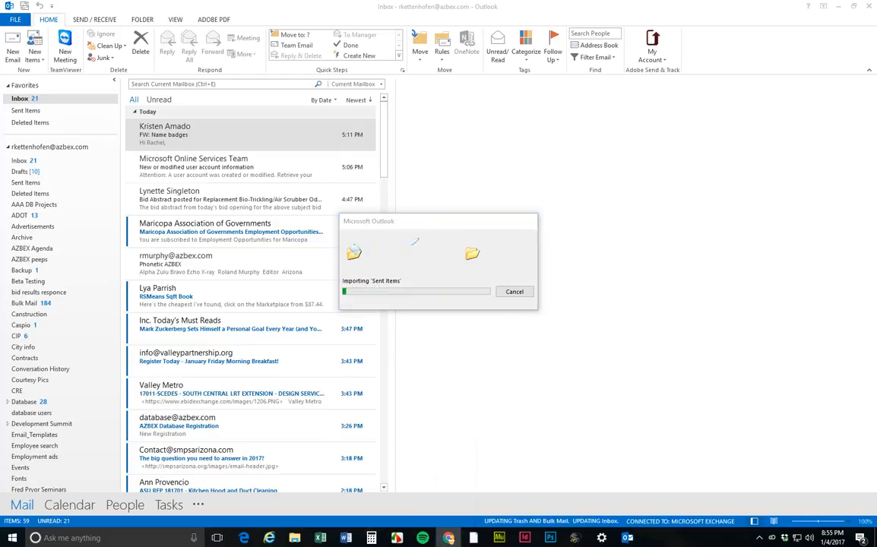
{"action": "left_click_drag", "start_coordinate": [1, 205], "coordinate": [545, 3]}
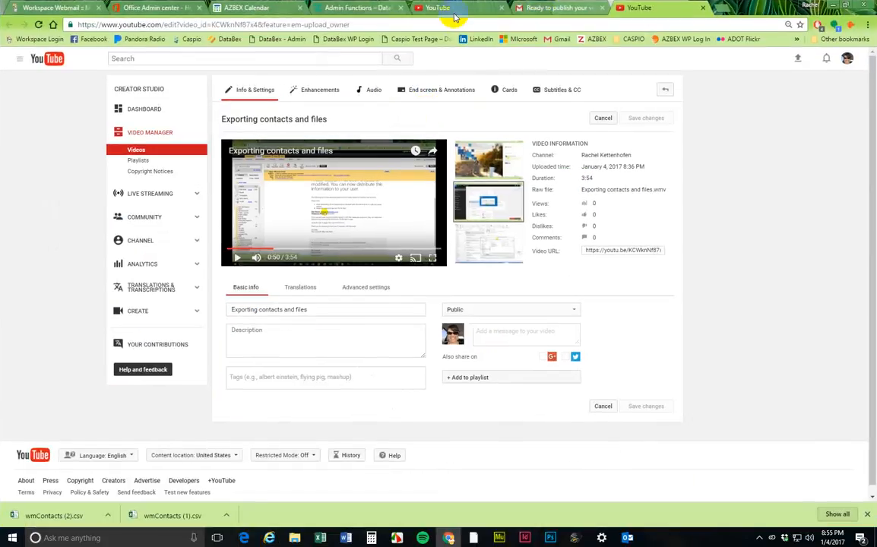
{"action": "left_click", "coordinate": [175, 8]}
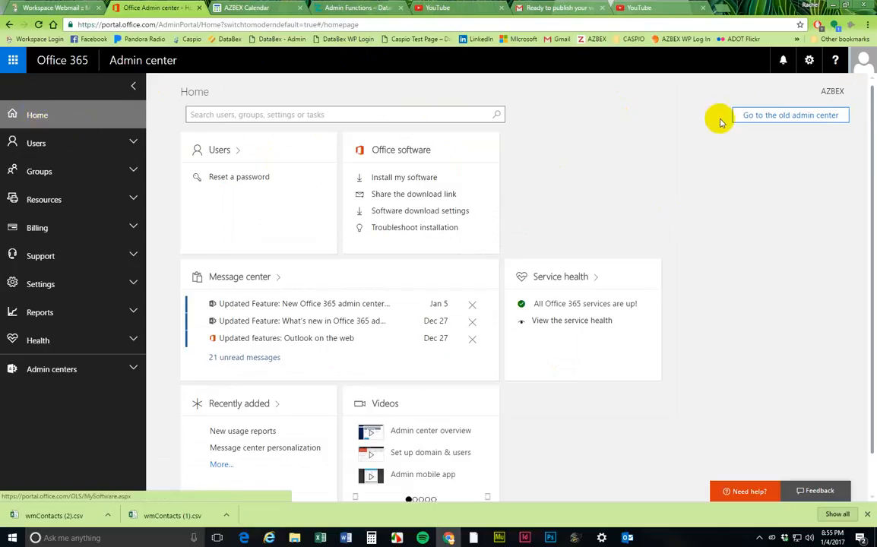
{"action": "left_click", "coordinate": [864, 60]}
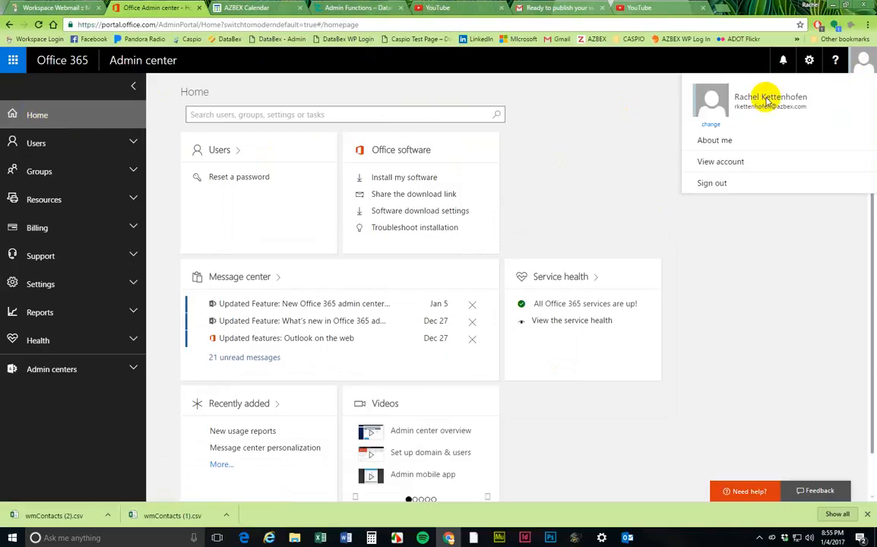
{"action": "left_click", "coordinate": [798, 281]}
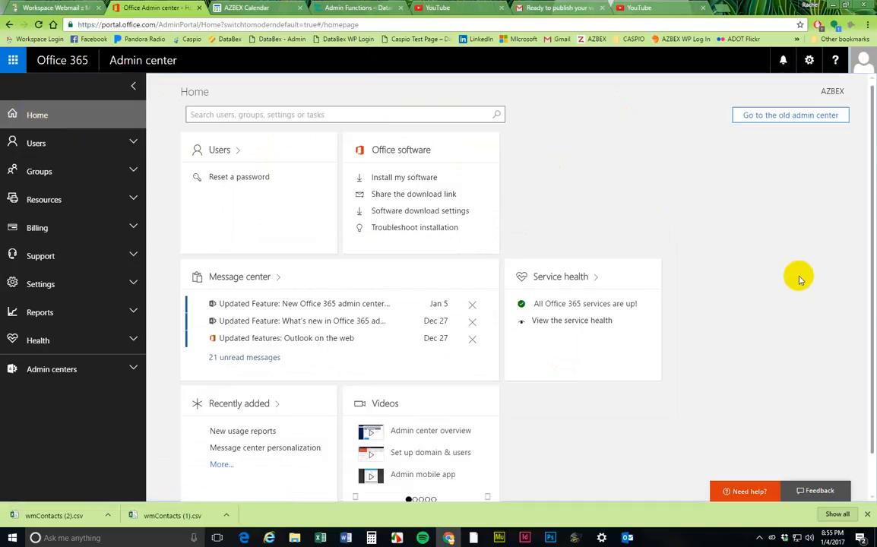
- View the Office 365 app launcher to see the available apps, and close it again
{"action": "left_click", "coordinate": [64, 131]}
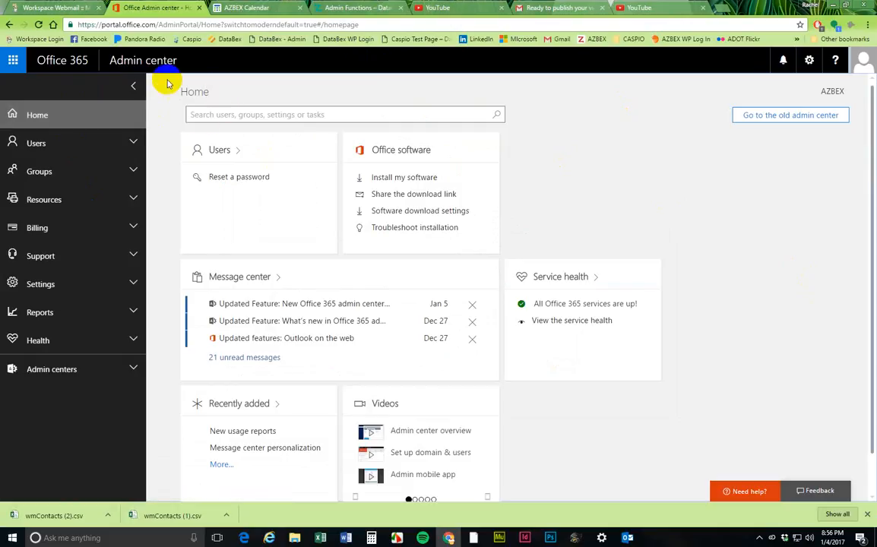
{"action": "left_click", "coordinate": [14, 60]}
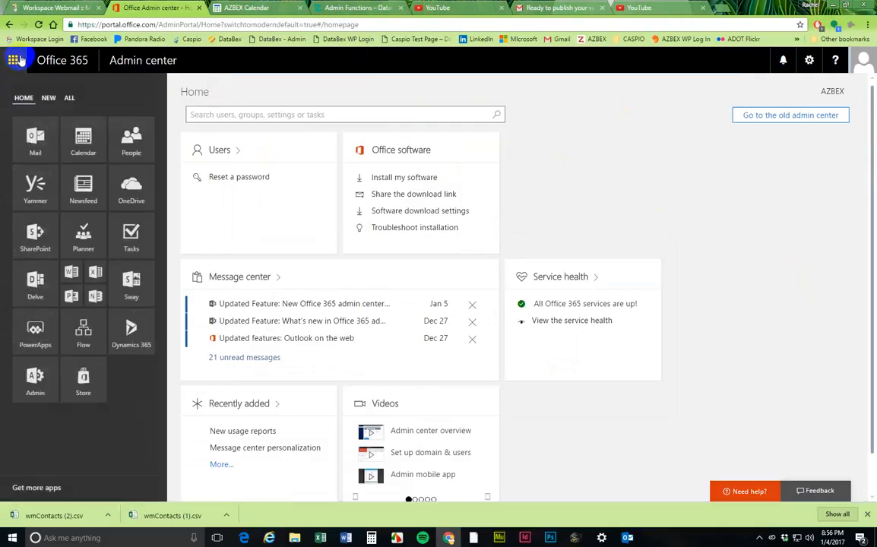
{"action": "left_click", "coordinate": [15, 60]}
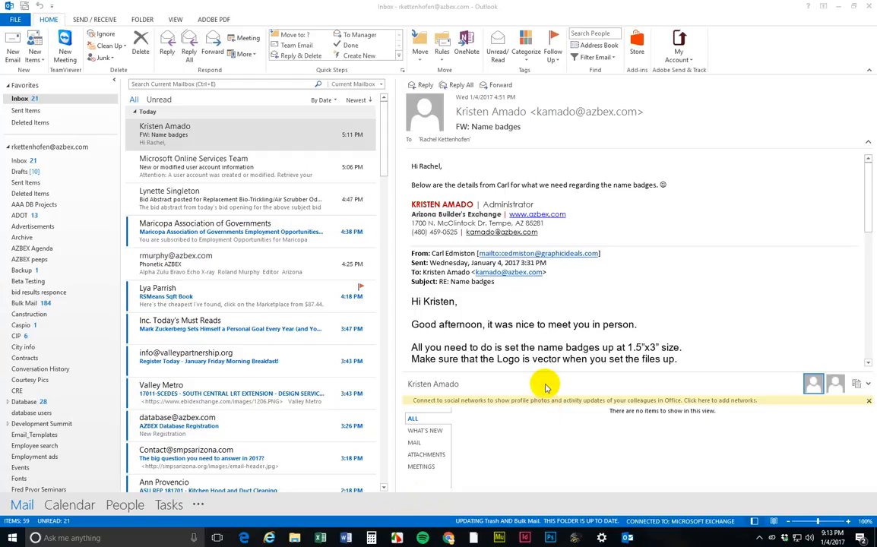
- Back in Outlook, open the server settings of the Microsoft Exchange e-mail account from its account settings
{"action": "left_click", "coordinate": [17, 22]}
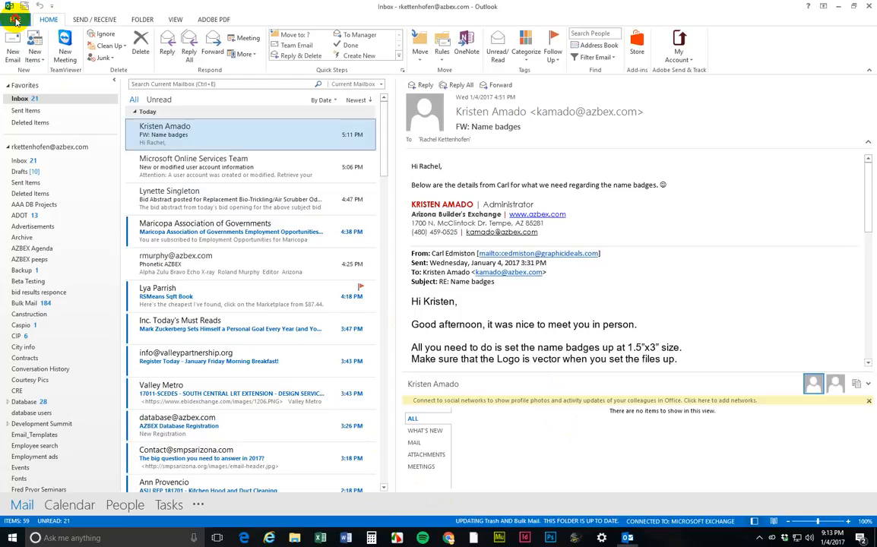
{"action": "left_click", "coordinate": [17, 22]}
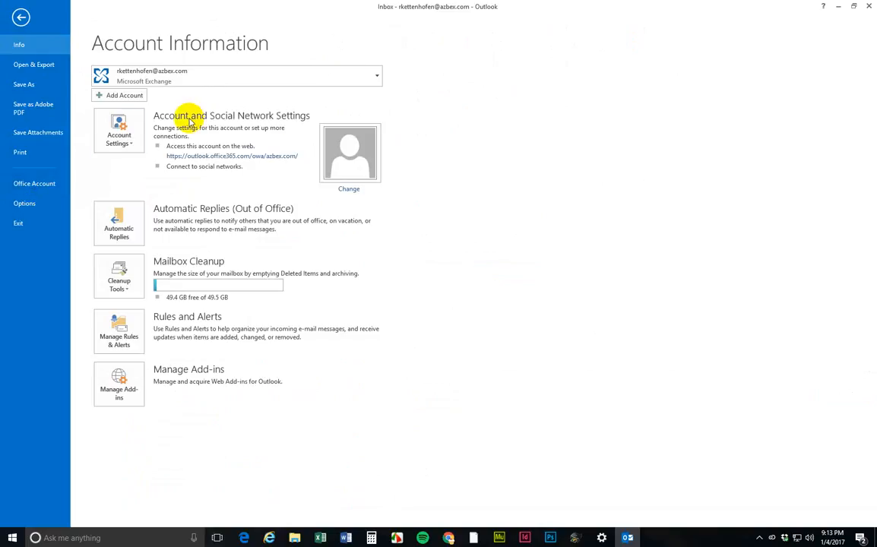
{"action": "left_click", "coordinate": [120, 134]}
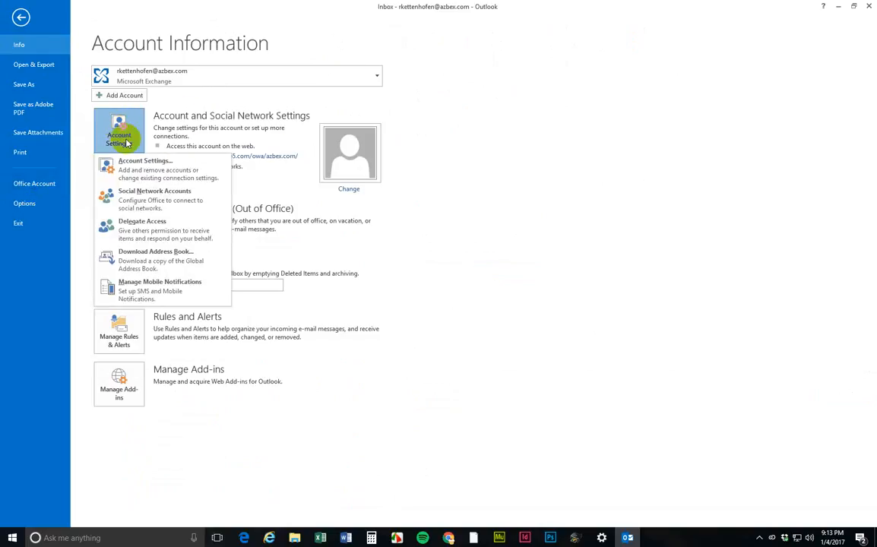
{"action": "left_click", "coordinate": [138, 171]}
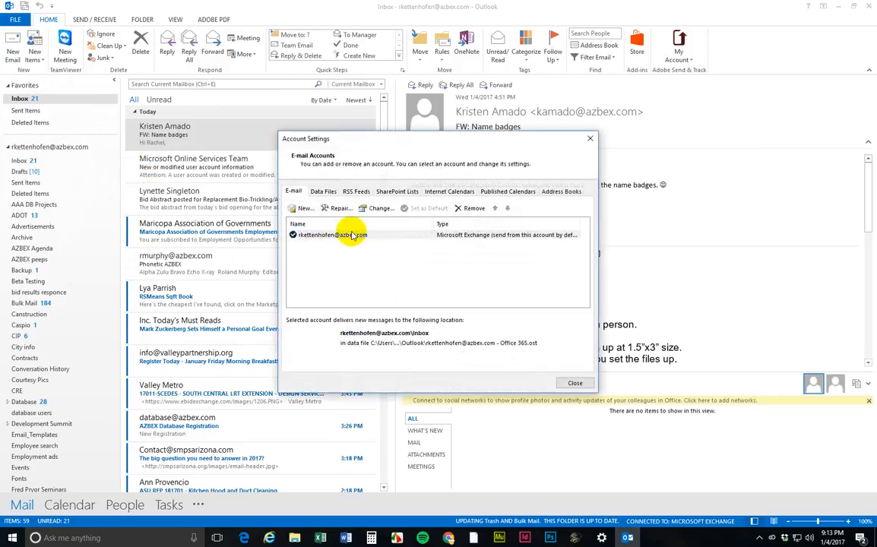
{"action": "left_click", "coordinate": [351, 236]}
{"action": "double_click", "coordinate": [351, 236]}
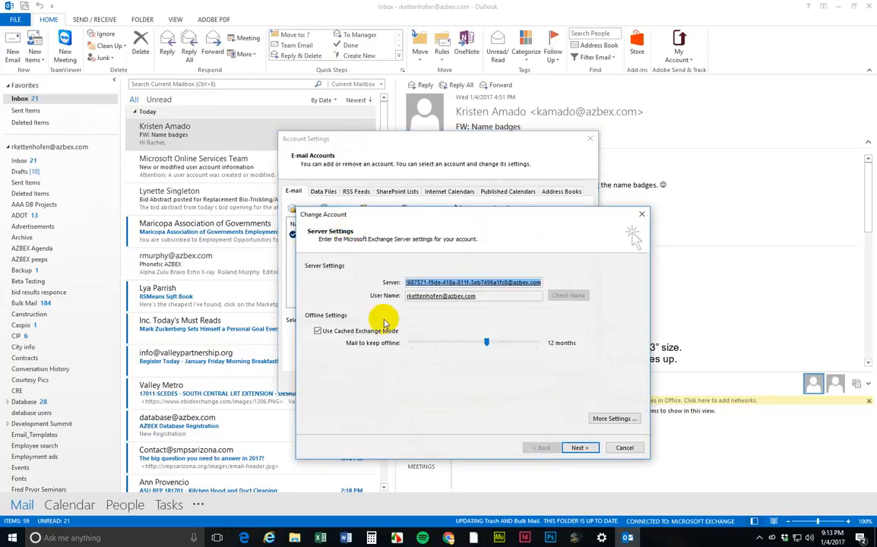
{"action": "left_click", "coordinate": [465, 285]}
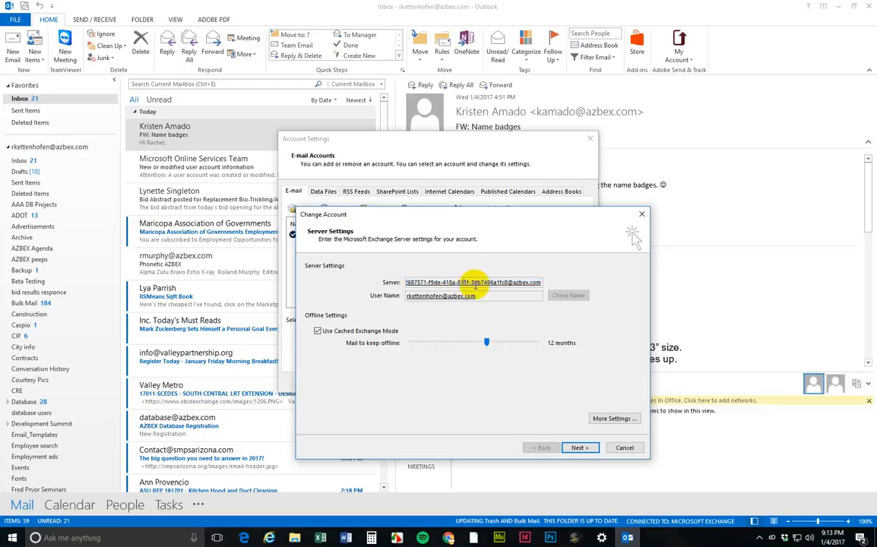
{"action": "left_click_drag", "start_coordinate": [536, 283], "coordinate": [392, 277]}
{"action": "left_click", "coordinate": [472, 283]}
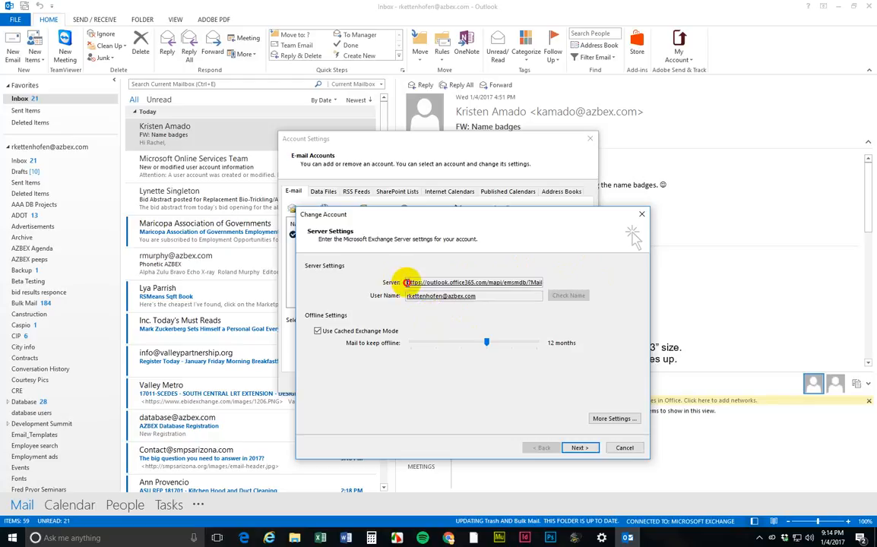
{"action": "left_click_drag", "start_coordinate": [406, 282], "coordinate": [487, 281]}
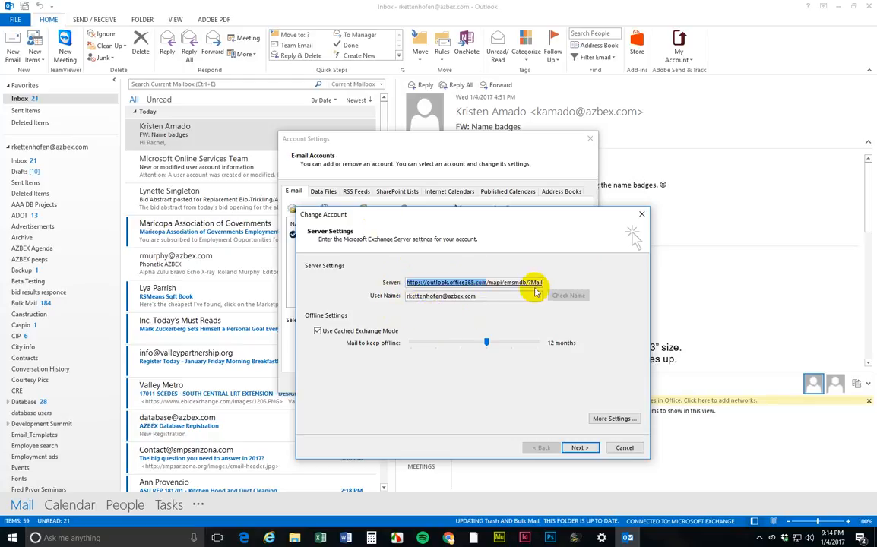
{"action": "left_click", "coordinate": [579, 448]}
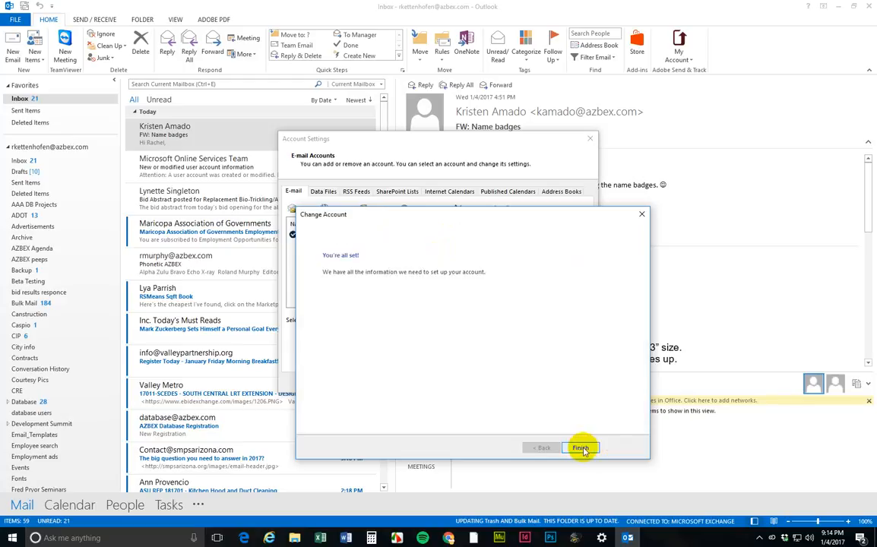
{"action": "left_click", "coordinate": [581, 449]}
{"action": "left_click", "coordinate": [590, 139]}
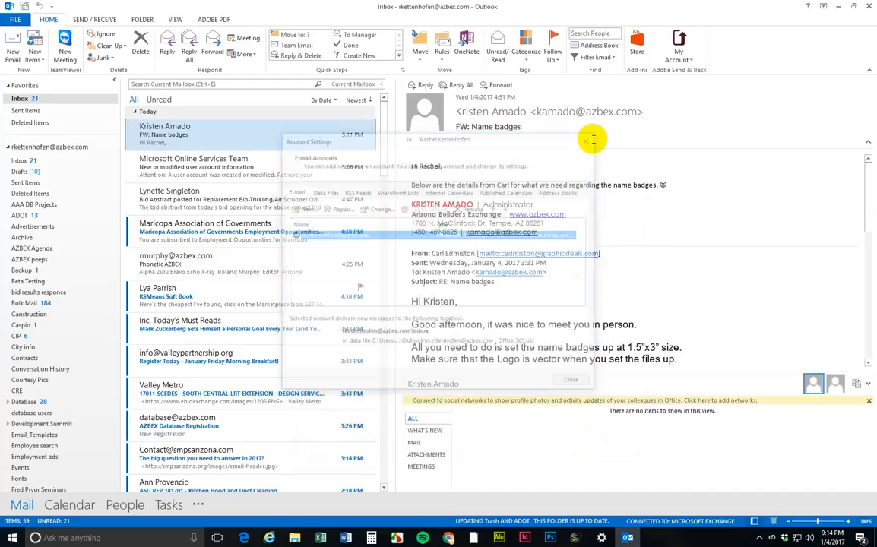